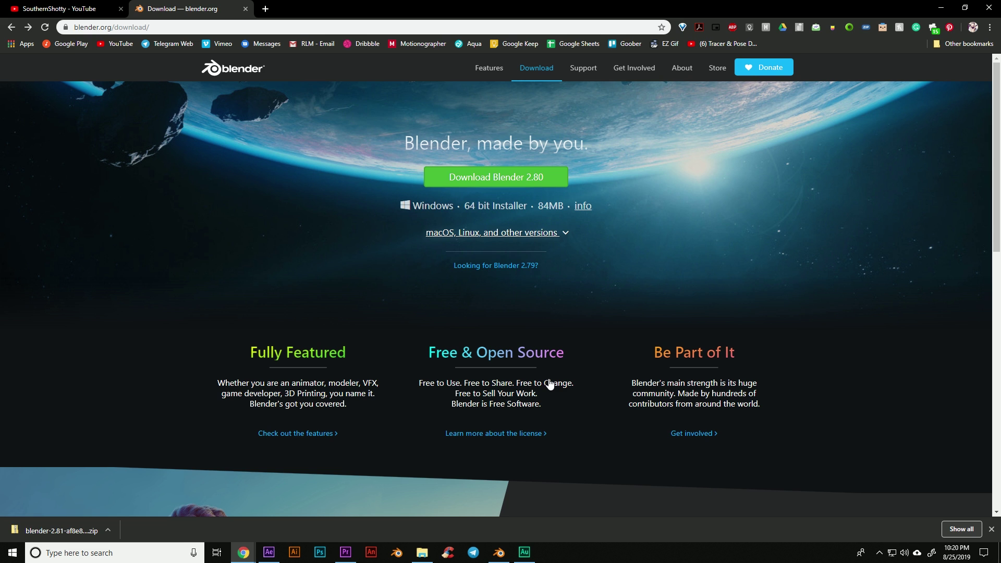
# Reach the Blender 2.81 experimental builds page on blender.org, then return to the Goo Man scene
pyautogui.scroll(-11, 550, 384)
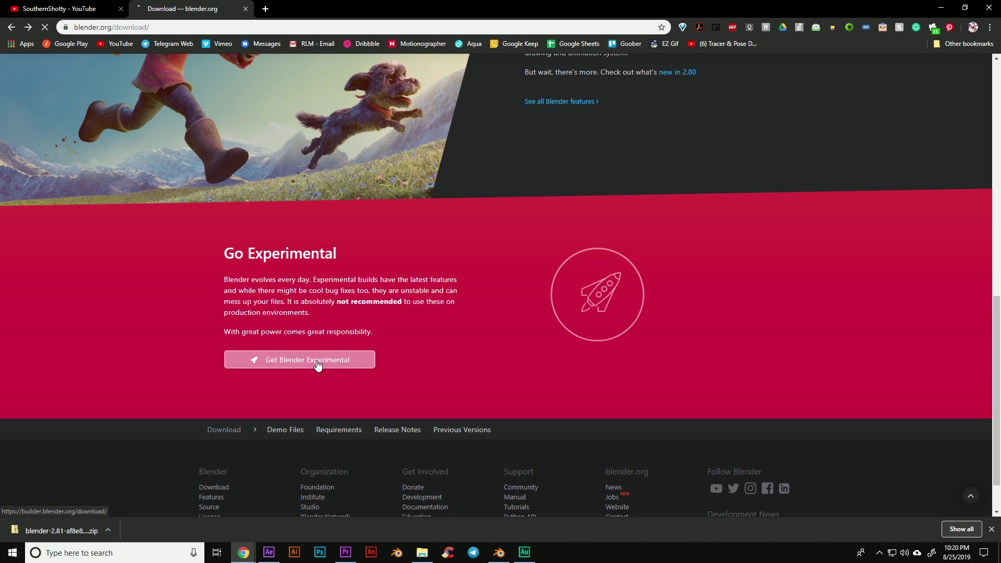
pyautogui.click(315, 363)
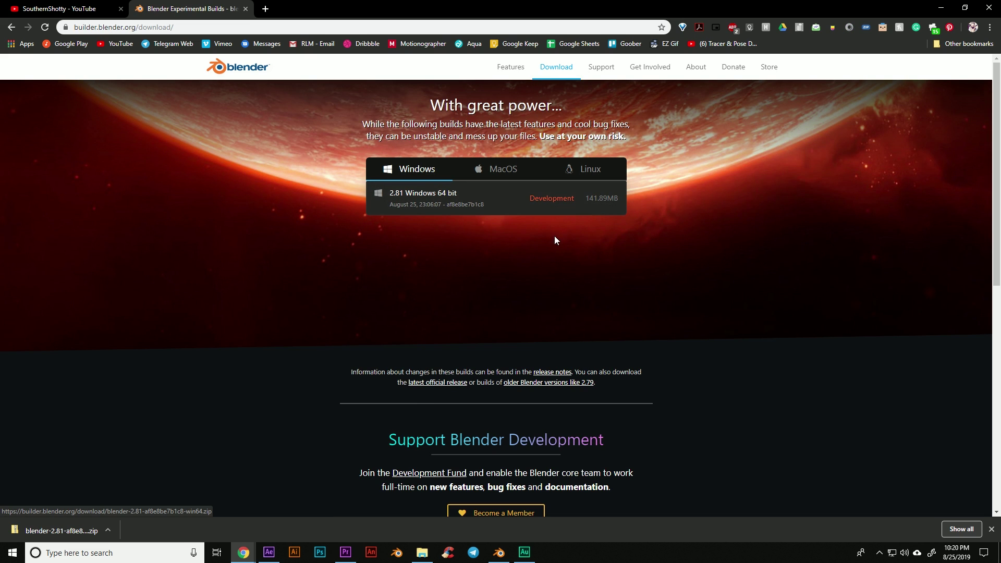
pyautogui.hotkey('alt', 'Tab')
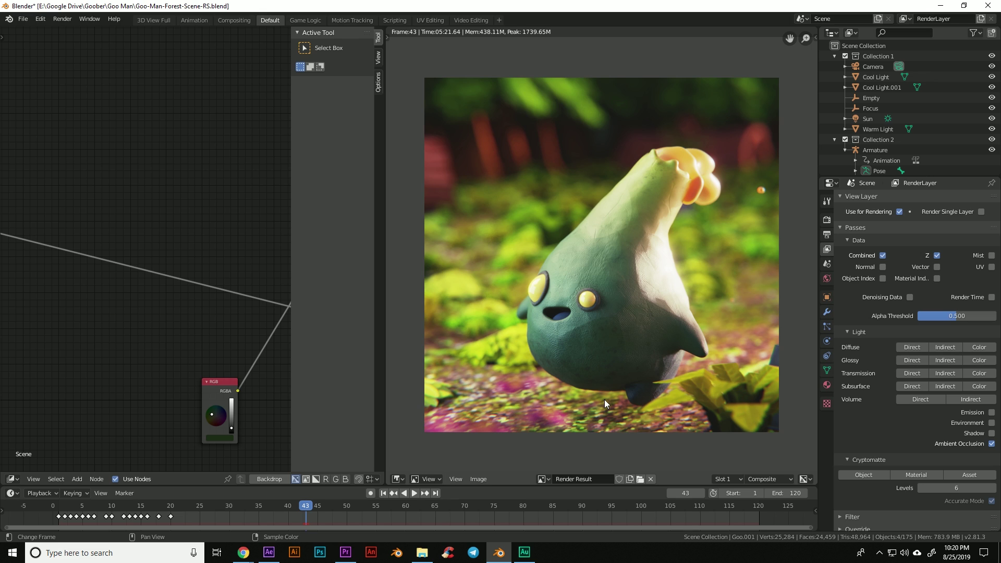
# Show the Render properties: Cycles on GPU Compute, 500 samples, 256×256 tiles
pyautogui.click(826, 219)
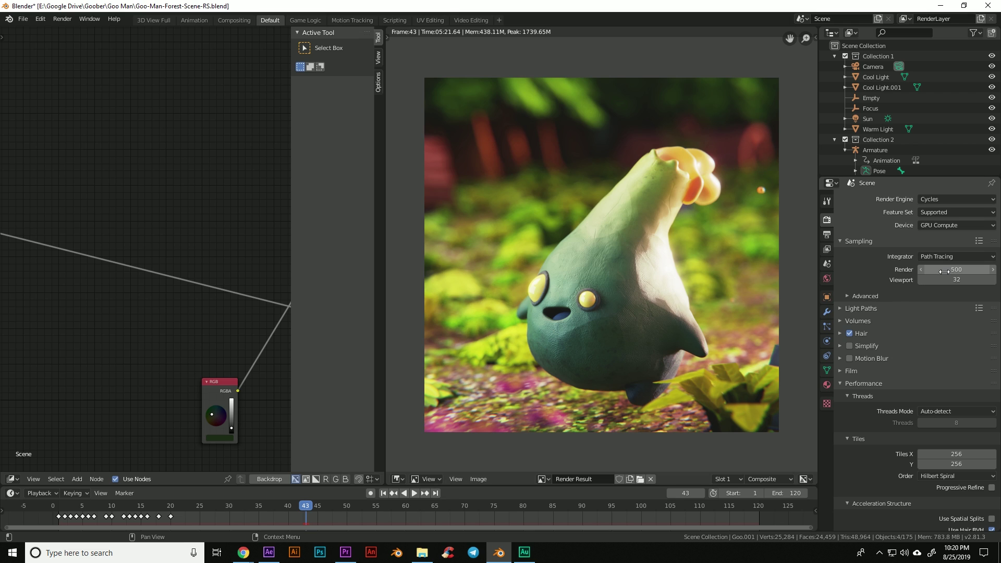
# Set the Cycles render samples to 10
pyautogui.click(969, 271)
pyautogui.write('10')
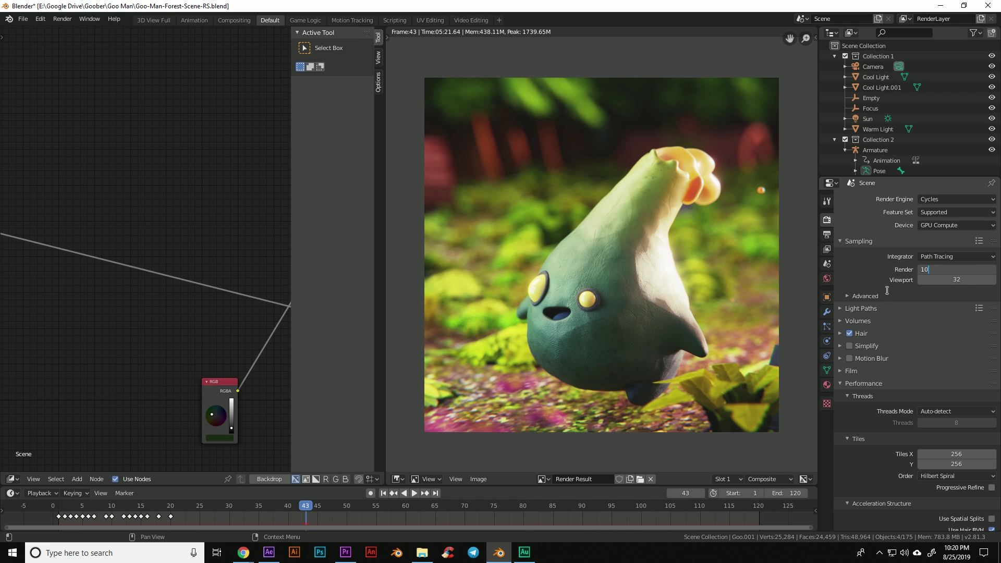
pyautogui.press('Return')
# Enable the Denoising Data passes on the View Layer and send the next render to Slot 2
pyautogui.click(827, 249)
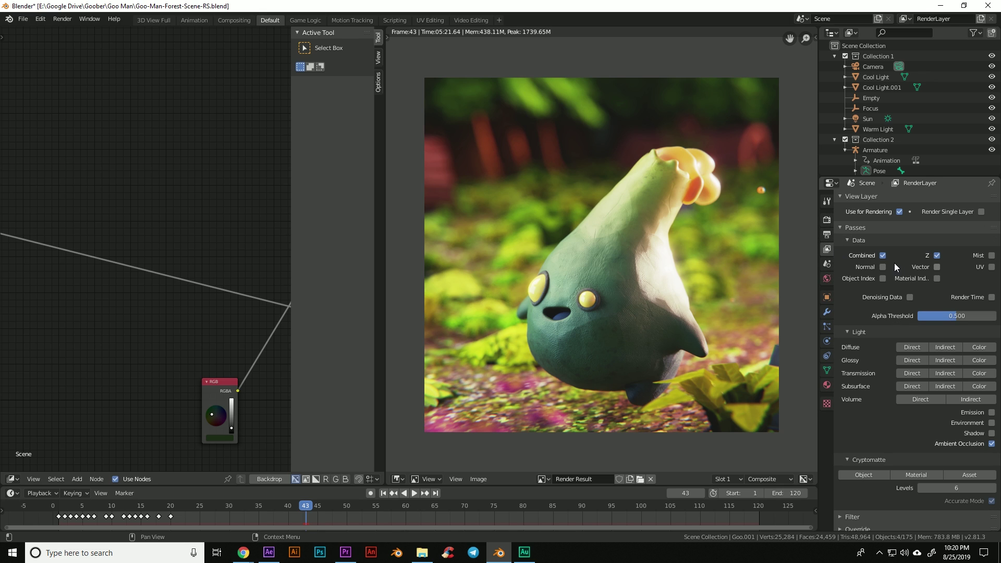
pyautogui.click(910, 296)
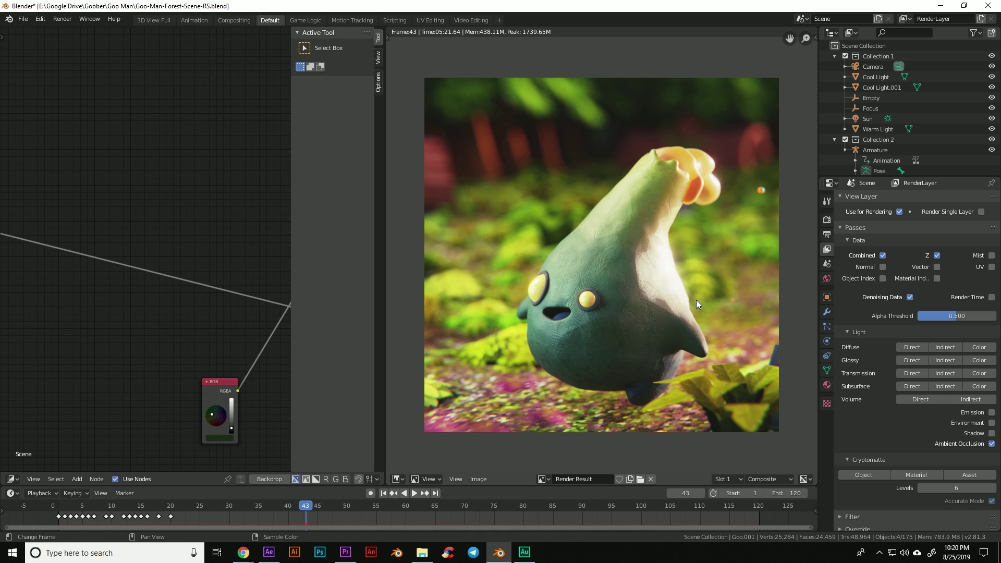
pyautogui.click(726, 478)
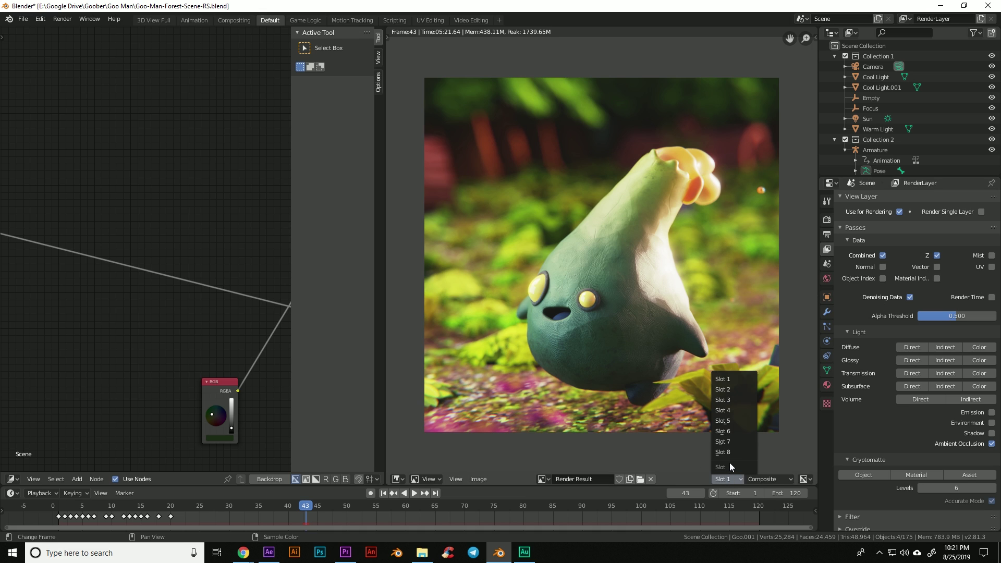
pyautogui.click(731, 389)
# Render frame 43 at 10 samples, then pan to the Render Layers node's denoising outputs
pyautogui.press('F12')
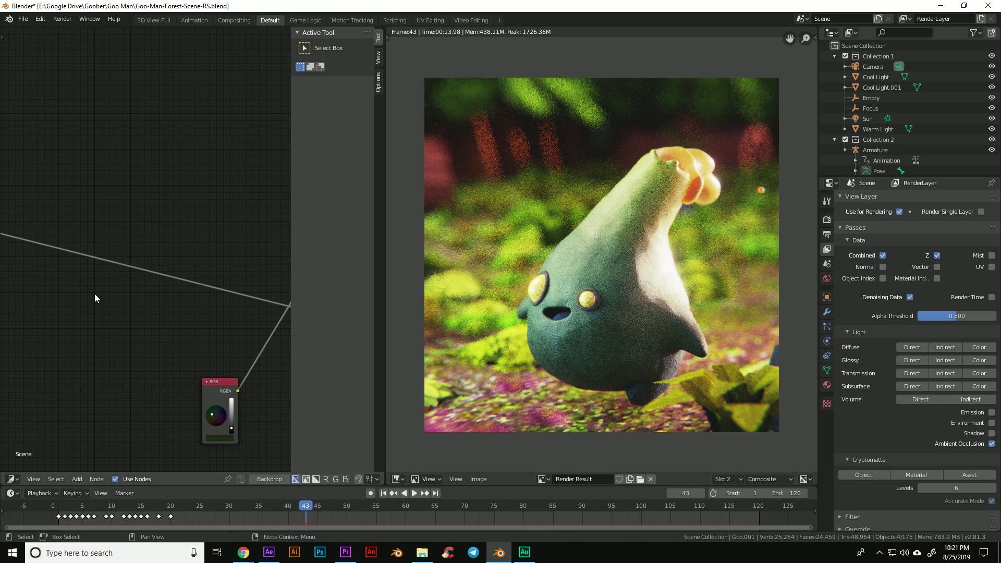
pyautogui.moveTo(95, 293); pyautogui.dragTo(127, 292, button='middle')
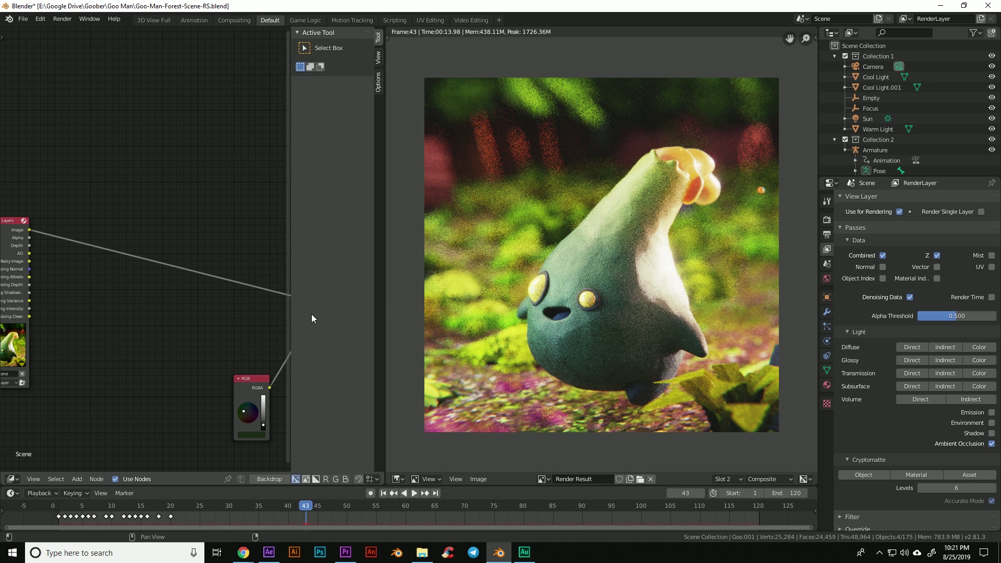
# Hide the side panel and pan across the compositor, centring the Render Layers and RGB nodes
pyautogui.moveTo(192, 319); pyautogui.dragTo(29, 275, button='middle')
pyautogui.scroll(-2, 207, 295)
pyautogui.moveTo(74, 305); pyautogui.dragTo(168, 290, button='middle')
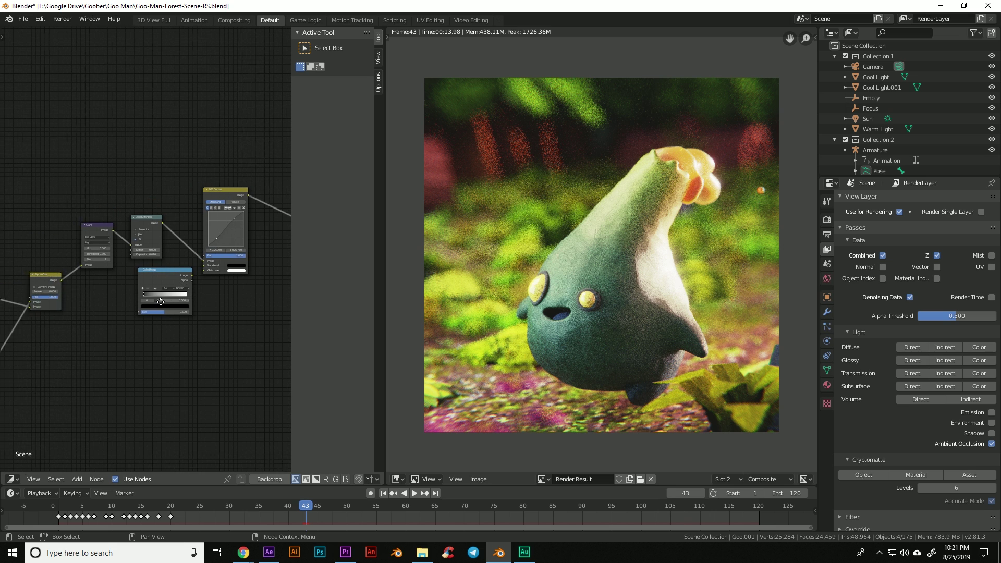
pyautogui.moveTo(100, 335); pyautogui.dragTo(151, 332, button='middle')
pyautogui.press('n')
pyautogui.moveTo(85, 331); pyautogui.dragTo(190, 315, button='middle')
pyautogui.scroll(2, 99, 332)
pyautogui.moveTo(99, 333); pyautogui.dragTo(172, 286, button='middle')
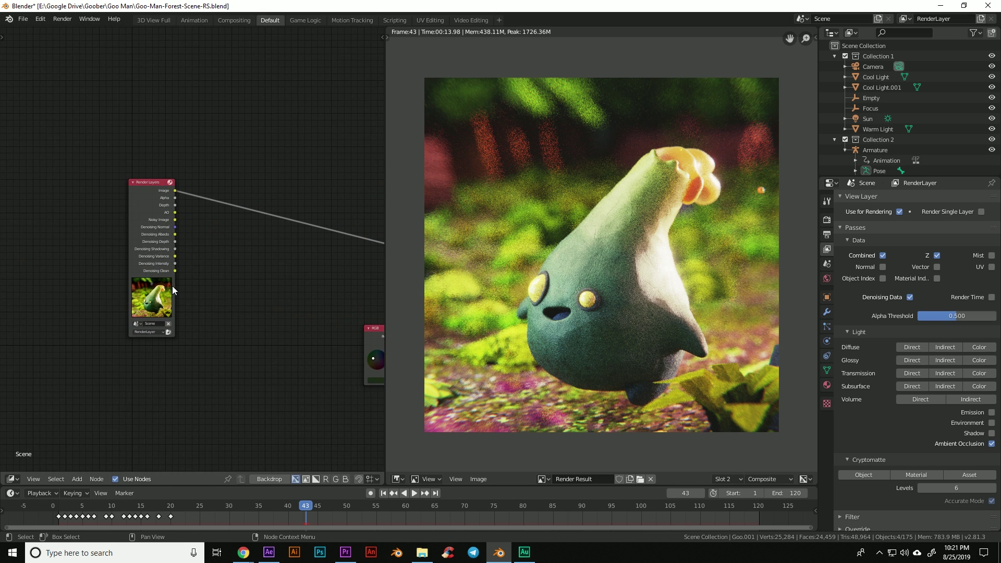
# Survey the tree out to the Composite output, then zoom in on Render Layers and Alpha Over
pyautogui.scroll(1, 192, 177)
pyautogui.scroll(-6, 192, 258)
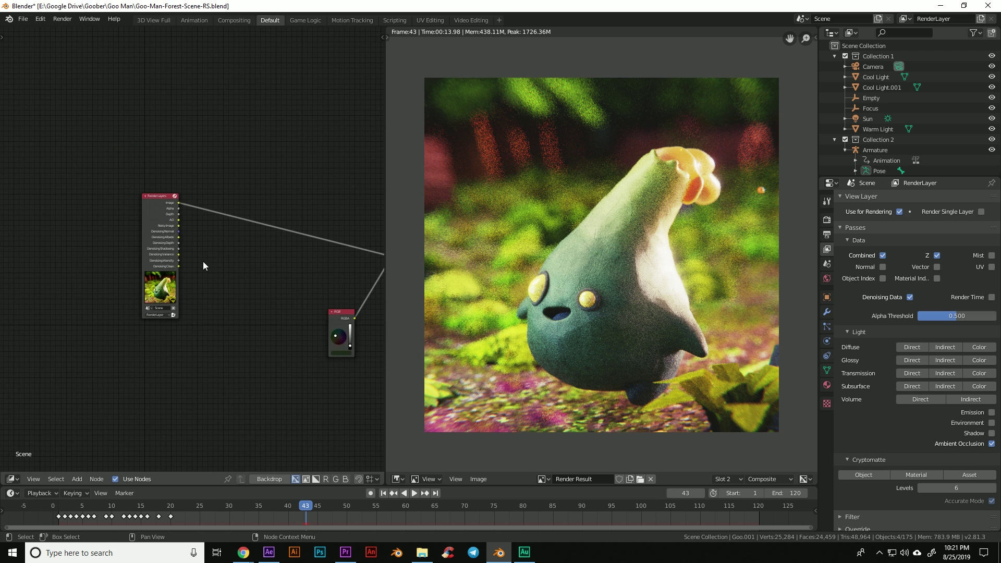
pyautogui.moveTo(278, 261); pyautogui.dragTo(183, 290, button='middle')
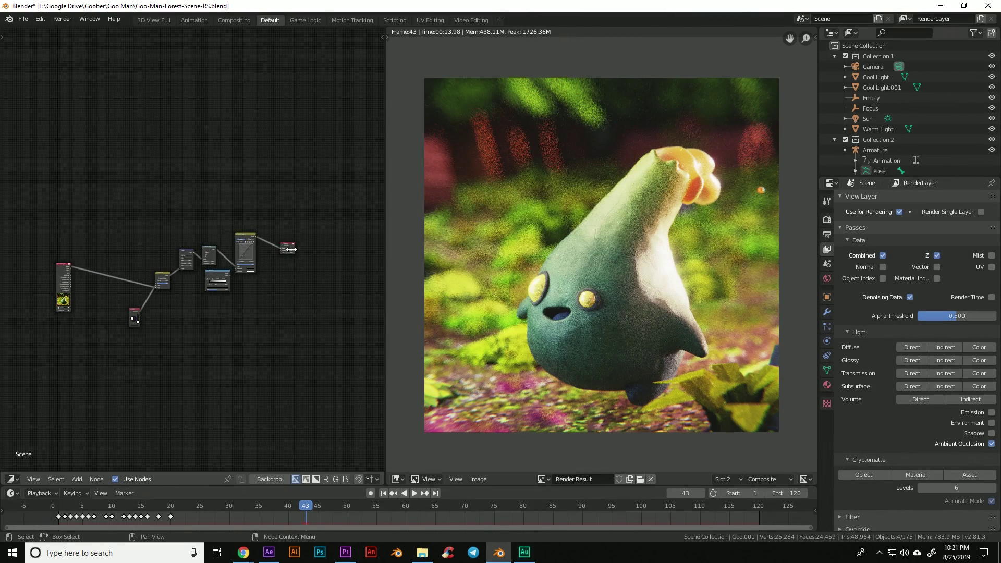
pyautogui.scroll(4, 290, 249)
pyautogui.moveTo(344, 256); pyautogui.dragTo(231, 251, button='middle')
pyautogui.scroll(1, 280, 250)
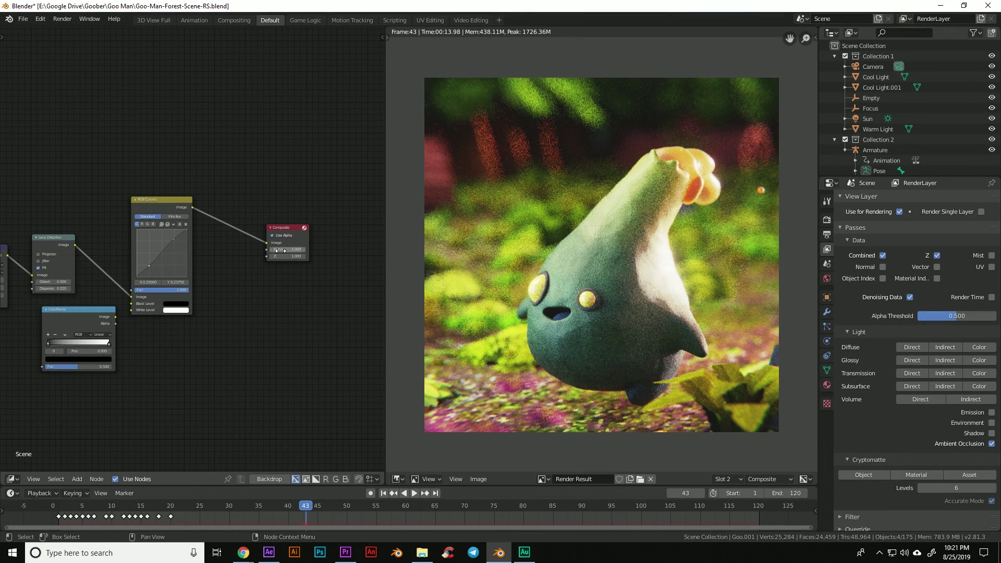
pyautogui.moveTo(128, 318); pyautogui.dragTo(265, 293, button='middle')
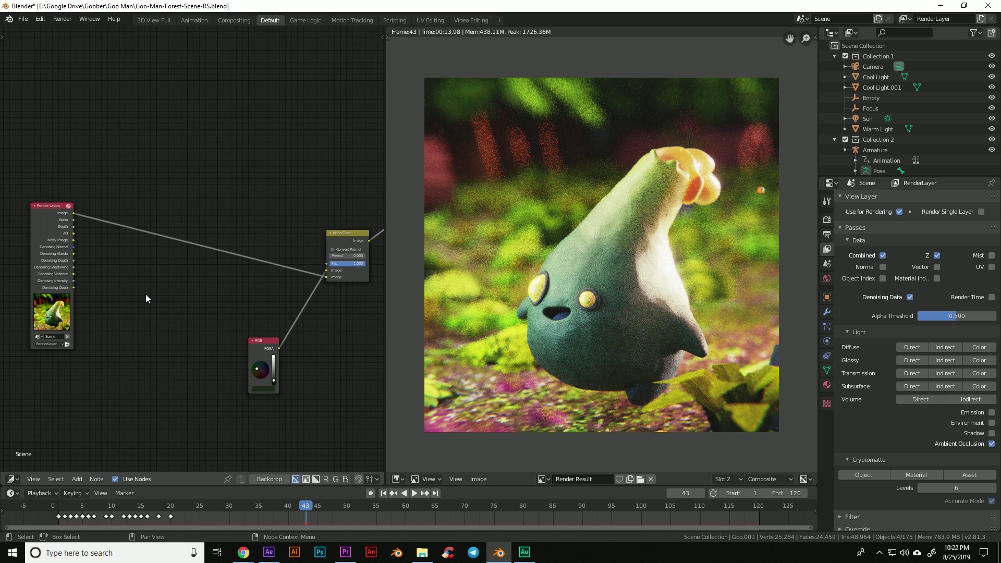
pyautogui.scroll(1, 132, 293)
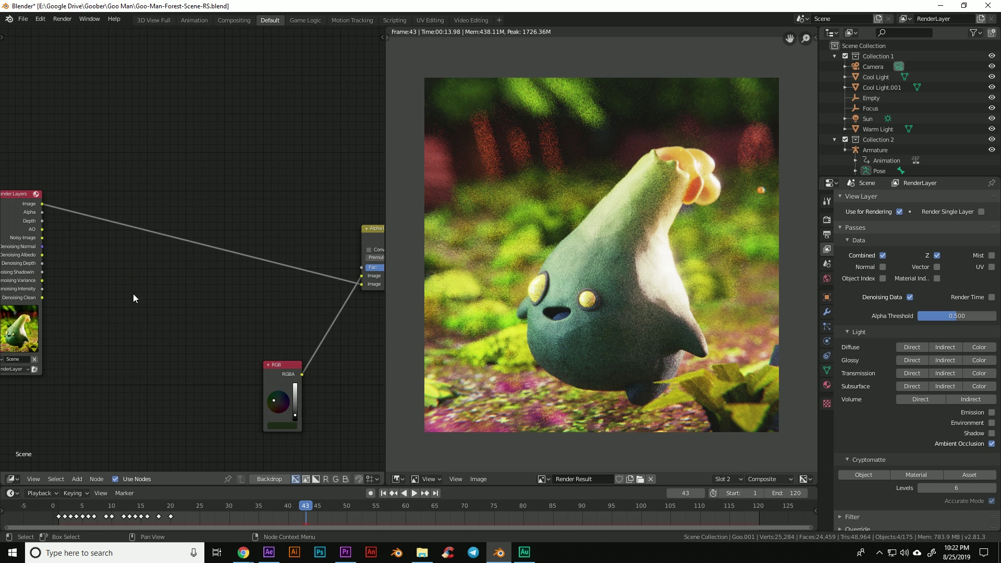
pyautogui.moveTo(133, 292); pyautogui.dragTo(150, 289, button='middle')
# Add a Denoise node by searching 'deno' and drop it onto the Render Layers Image link
pyautogui.hotkey('shift', 'a')
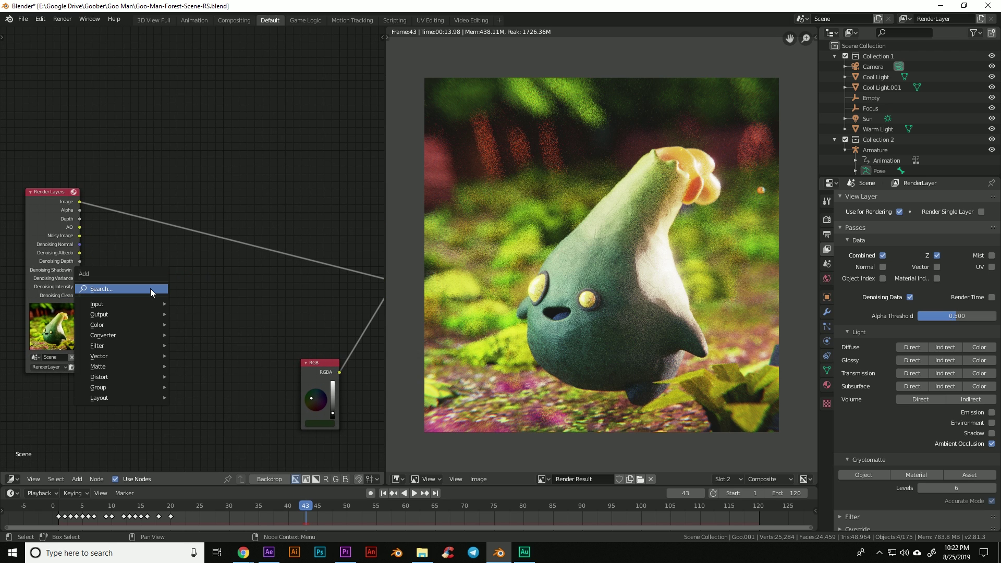
pyautogui.click(150, 288)
pyautogui.write('denoi')
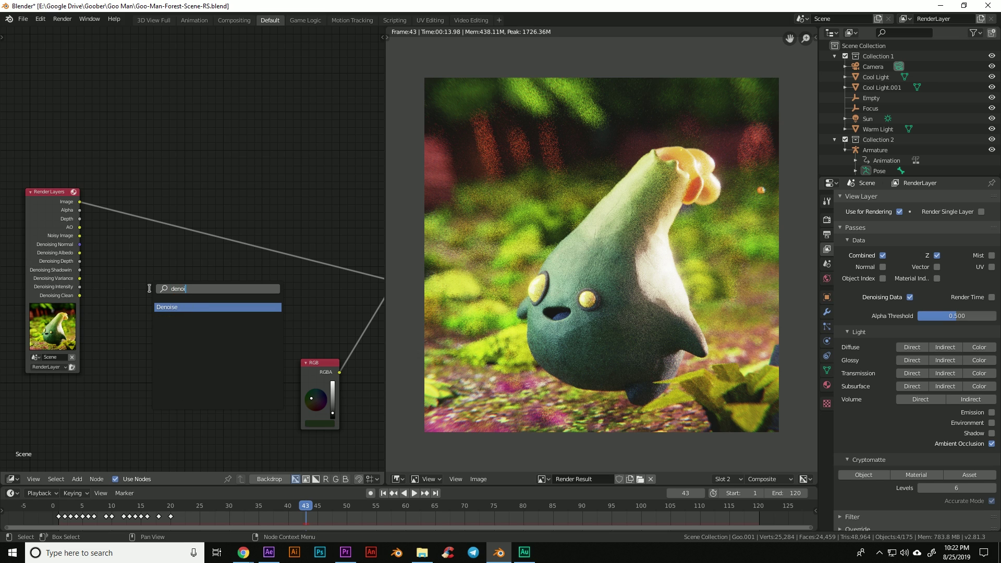
pyautogui.press('Return')
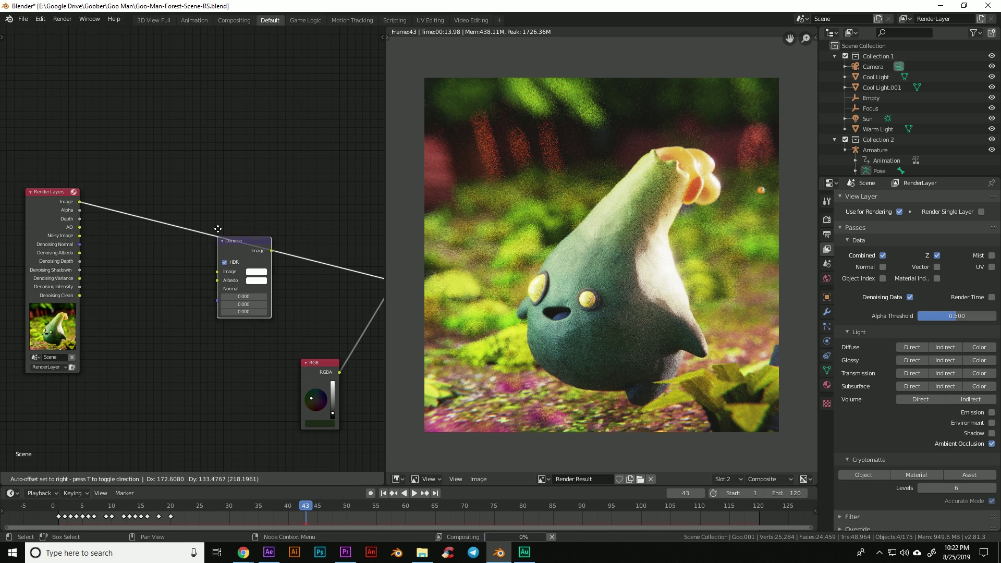
pyautogui.click(220, 214)
pyautogui.moveTo(268, 275); pyautogui.dragTo(219, 264, button='middle')
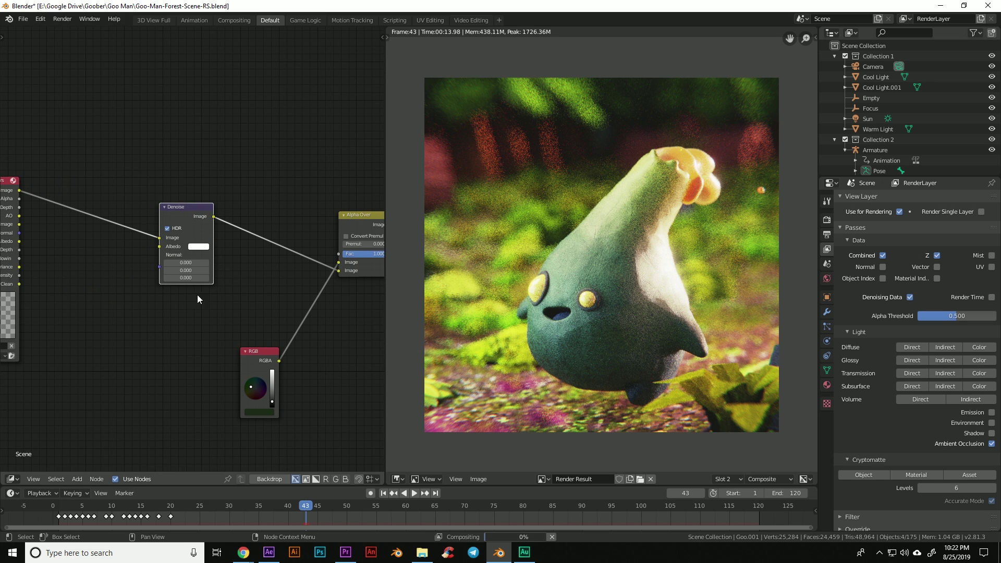
pyautogui.moveTo(116, 236); pyautogui.dragTo(197, 231, button='middle')
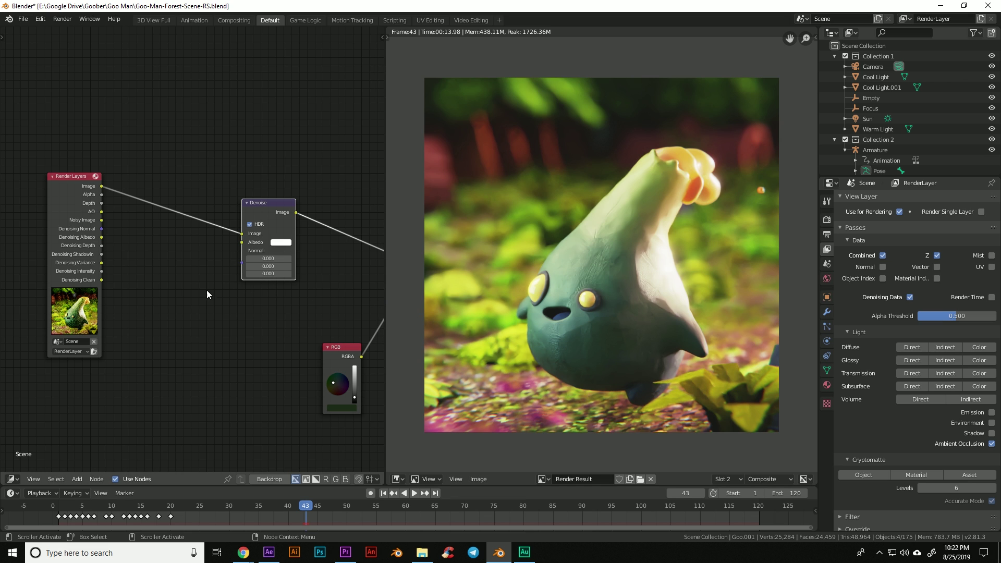
# Link the Render Layers Denoising Albedo output to the Denoise node's Albedo input
pyautogui.moveTo(206, 290); pyautogui.dragTo(226, 277, button='middle')
pyautogui.keyDown('shift'); pyautogui.moveTo(144, 199); pyautogui.dragTo(216, 236, button='middle'); pyautogui.keyUp('shift')
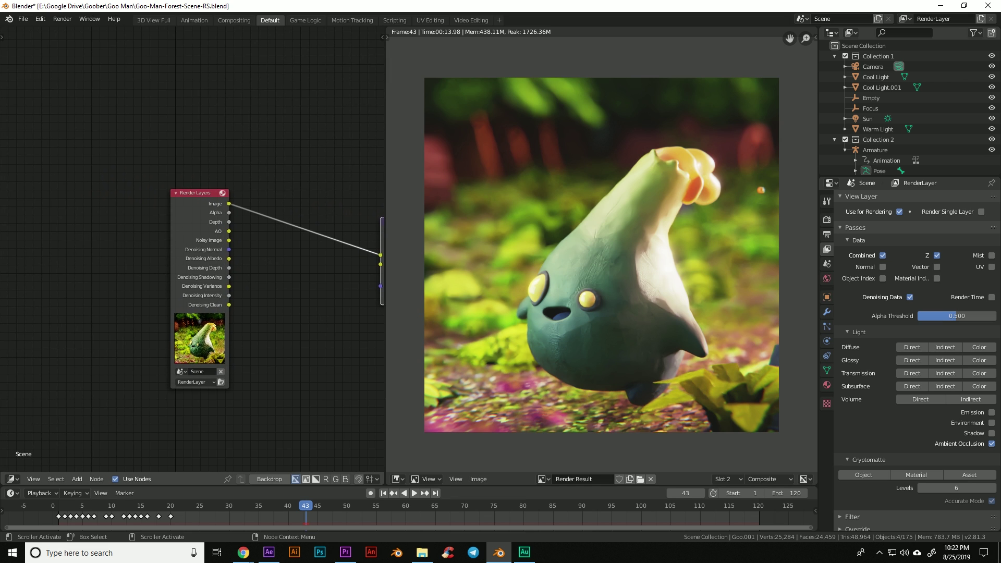
pyautogui.scroll(3, 230, 289)
pyautogui.keyDown('shift'); pyautogui.moveTo(231, 290); pyautogui.dragTo(143, 265, button='middle'); pyautogui.keyUp('shift')
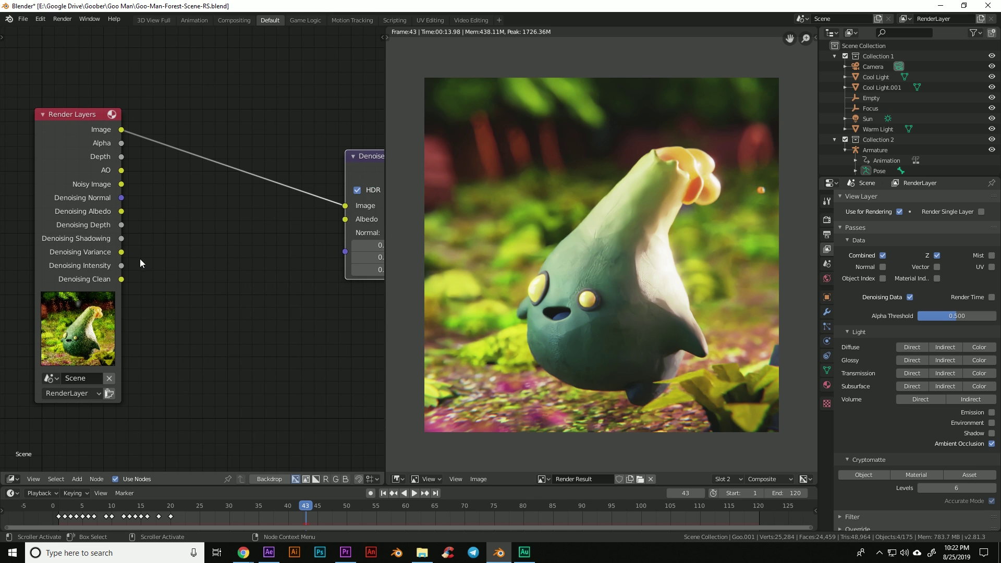
pyautogui.moveTo(287, 278); pyautogui.dragTo(220, 282, button='middle')
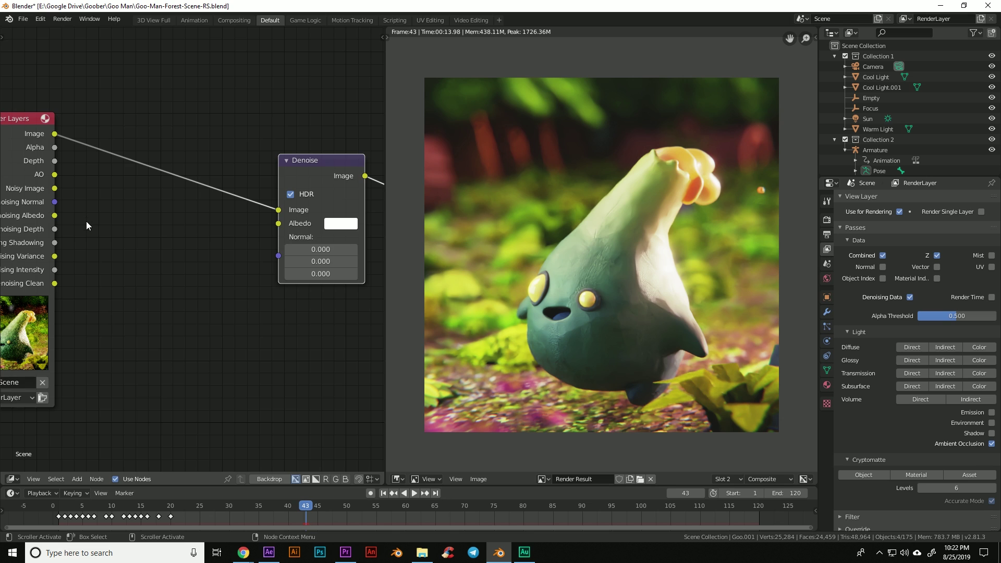
pyautogui.moveTo(86, 221); pyautogui.dragTo(120, 204, button='middle')
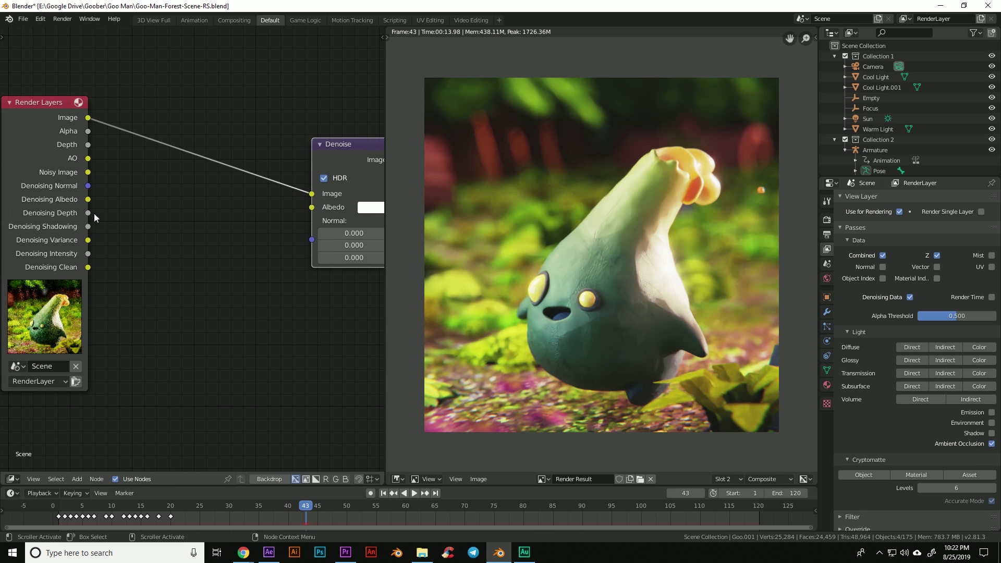
pyautogui.moveTo(88, 199); pyautogui.dragTo(313, 209)
# Link Denoising Normal to the Denoise node's Normal input
pyautogui.scroll(-2, 274, 265)
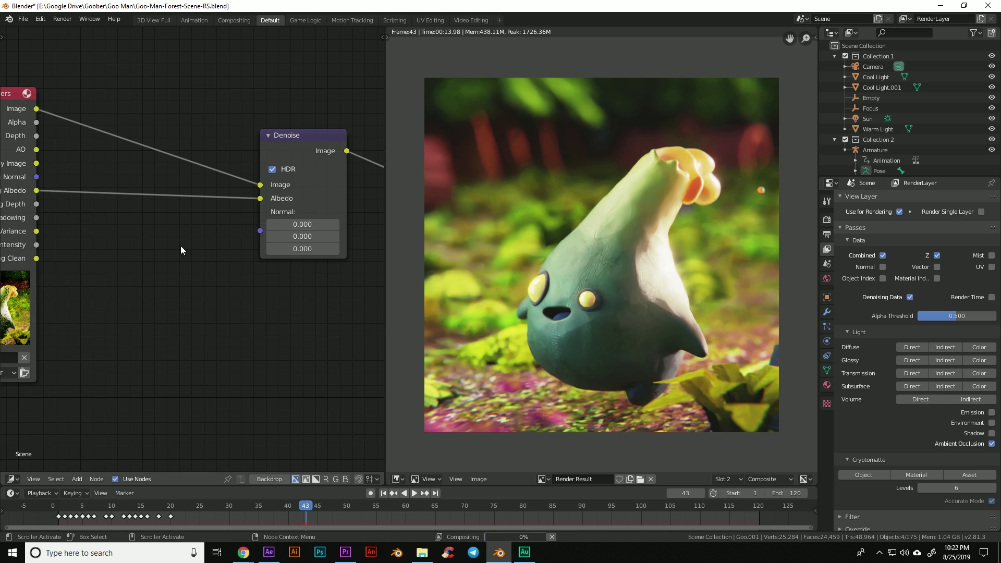
pyautogui.scroll(2, 215, 266)
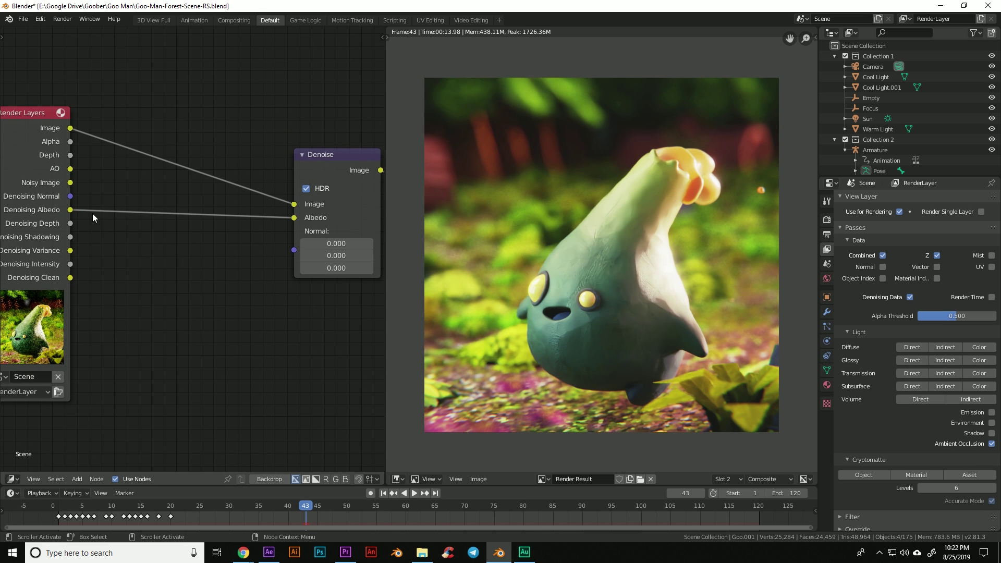
pyautogui.moveTo(71, 197); pyautogui.dragTo(294, 252)
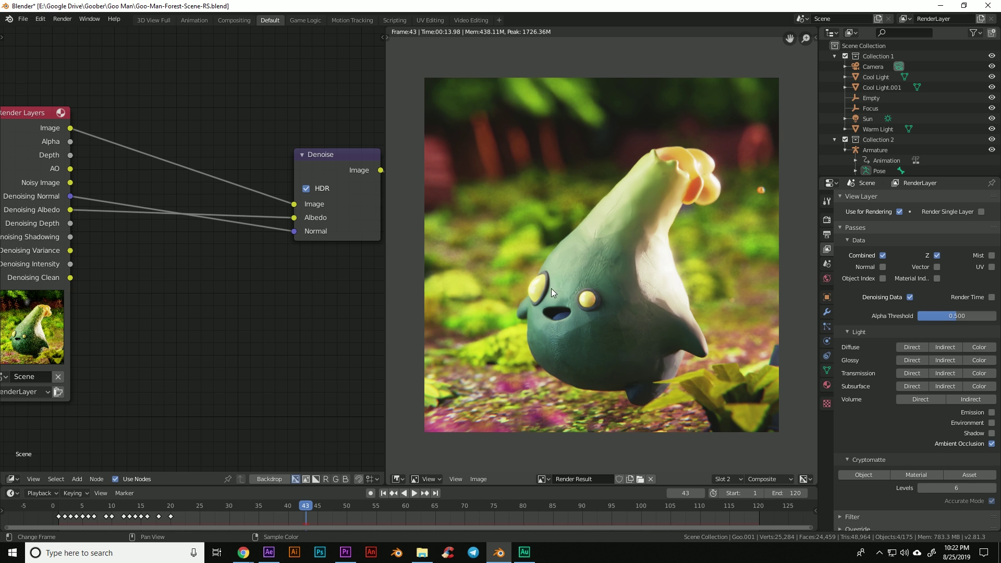
pyautogui.scroll(5, 597, 313)
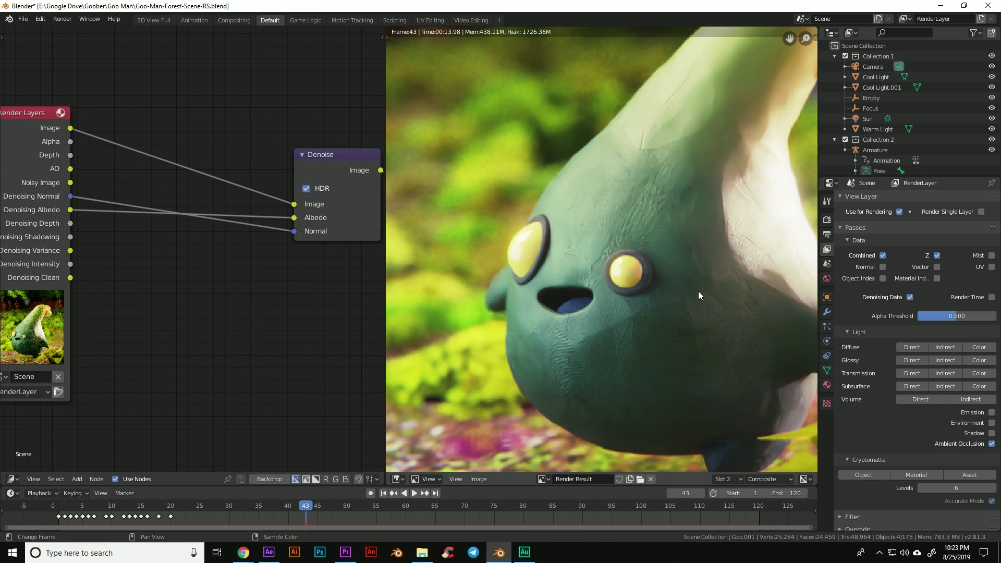
pyautogui.scroll(-3, 698, 294)
pyautogui.moveTo(647, 157); pyautogui.dragTo(632, 188, button='middle')
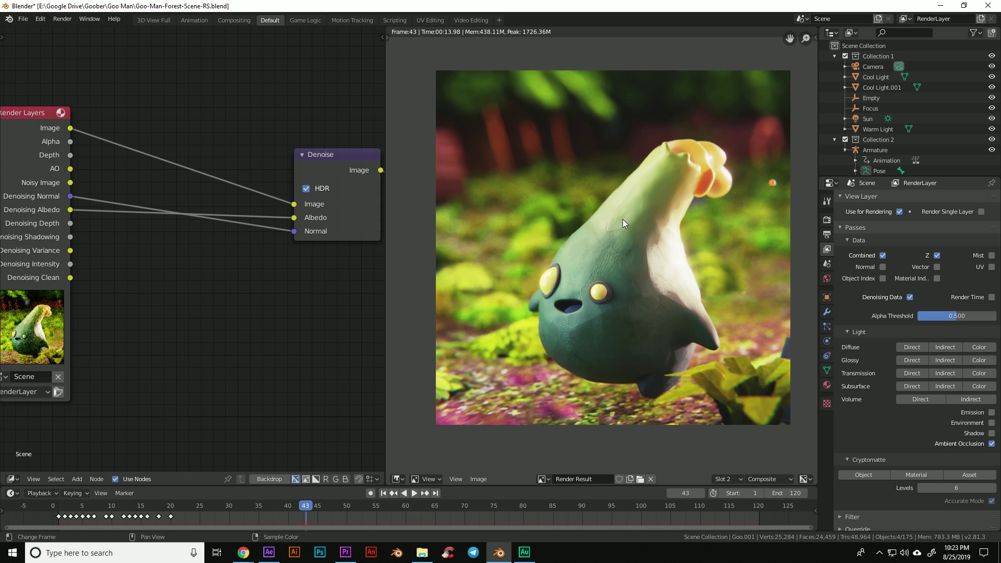
pyautogui.scroll(5, 622, 219)
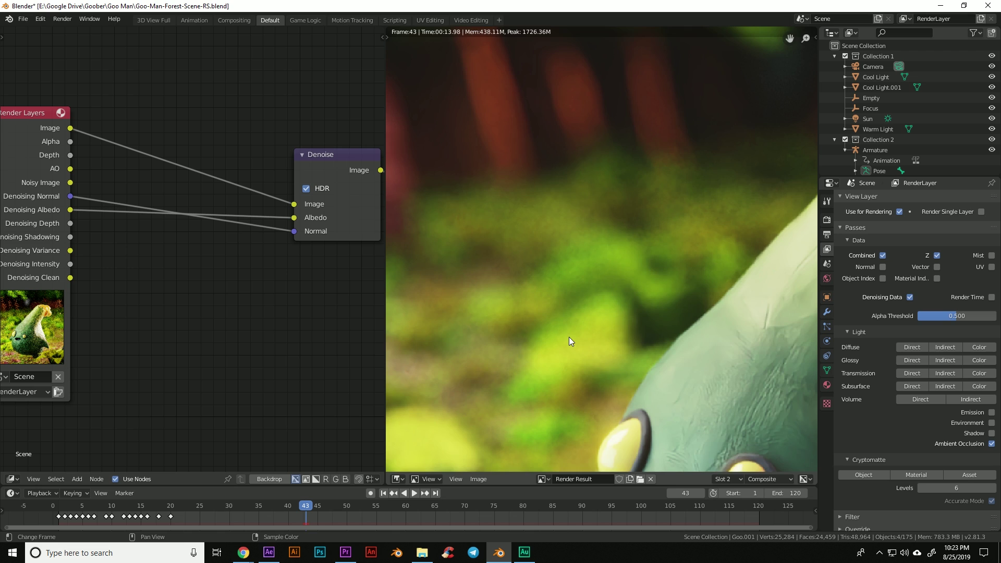
pyautogui.press('Home')
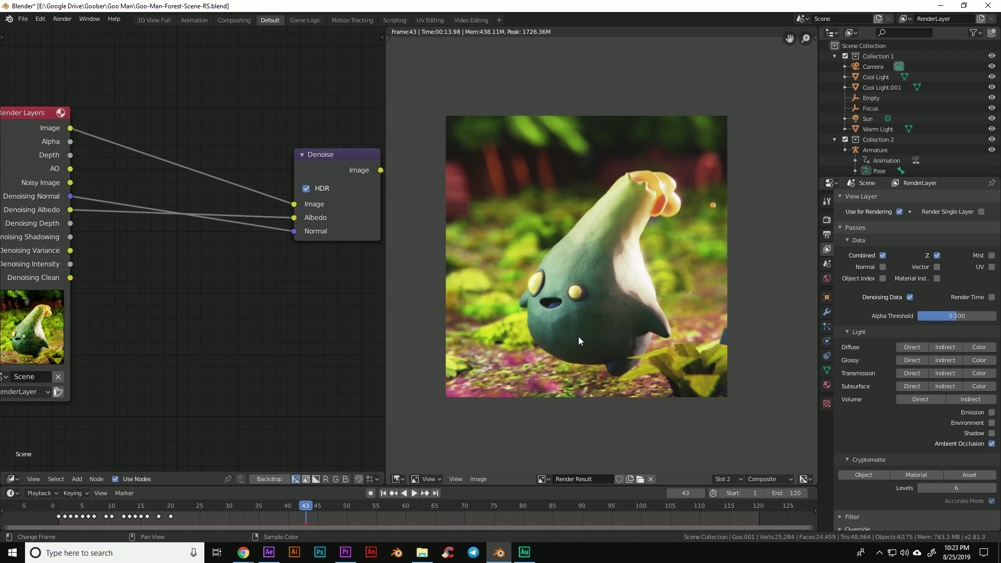
pyautogui.moveTo(577, 348); pyautogui.dragTo(605, 359, button='middle')
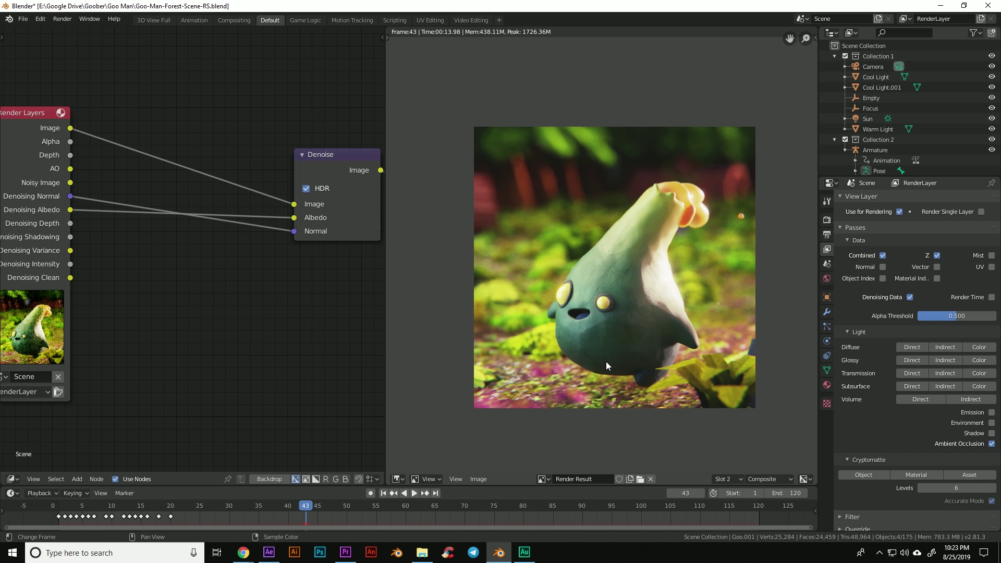
pyautogui.scroll(2, 605, 361)
pyautogui.moveTo(605, 361); pyautogui.dragTo(633, 317, button='middle')
pyautogui.scroll(-2, 634, 317)
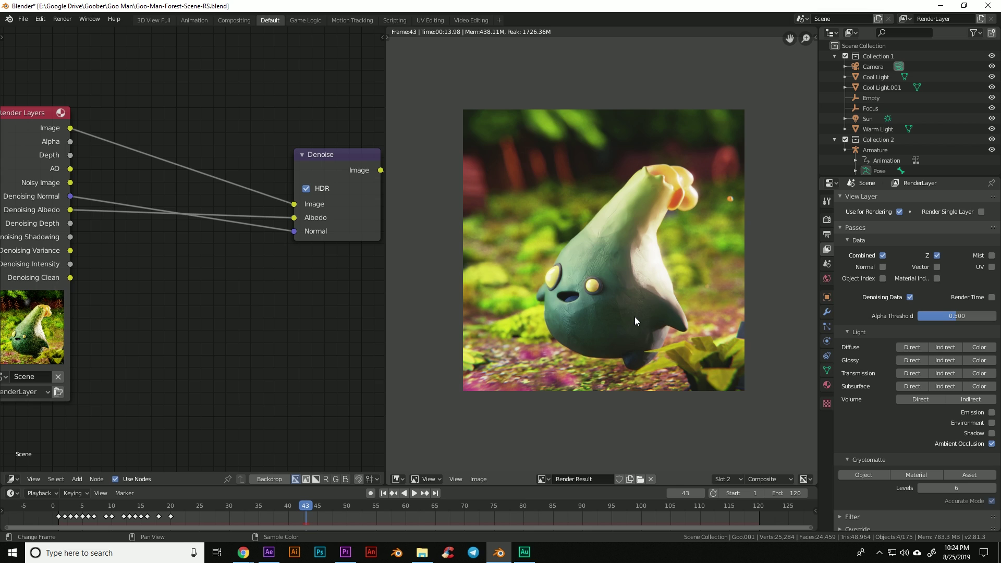